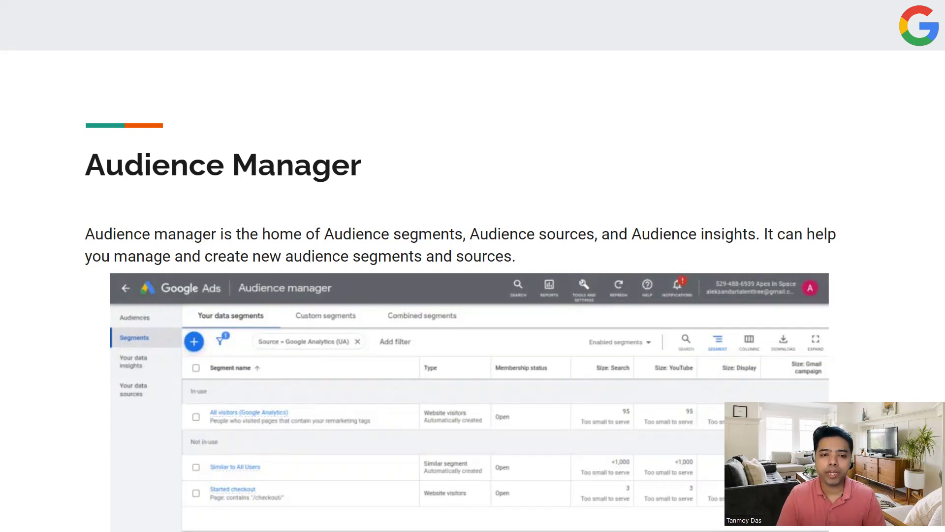
- Exit the Audience Manager slideshow back to the Google Slides editor
key(Escape)
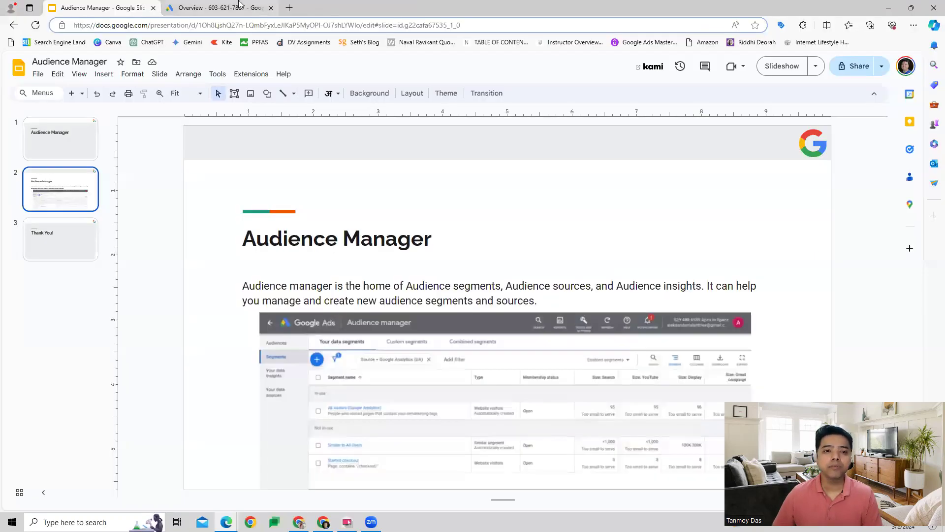
- In Google Ads, open Audience manager from Tools > Shared library
click(246, 7)
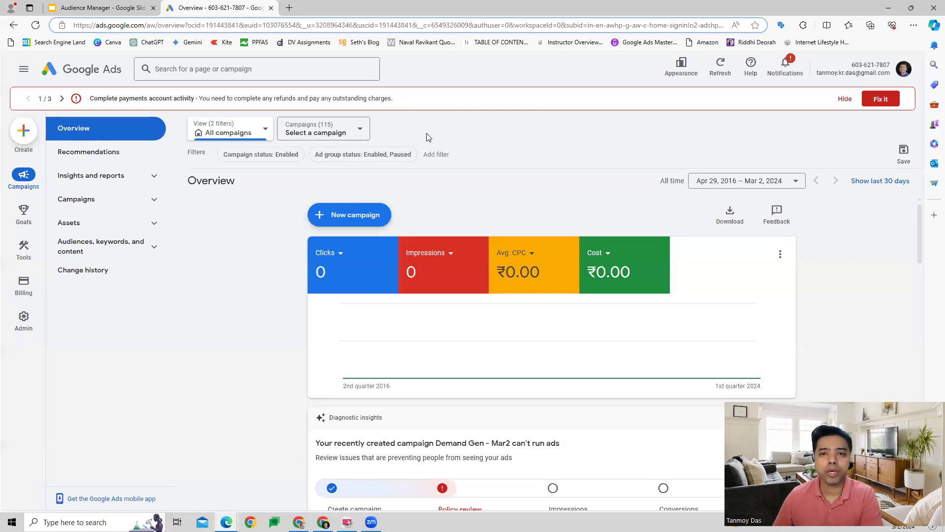
mouse_move(16, 250)
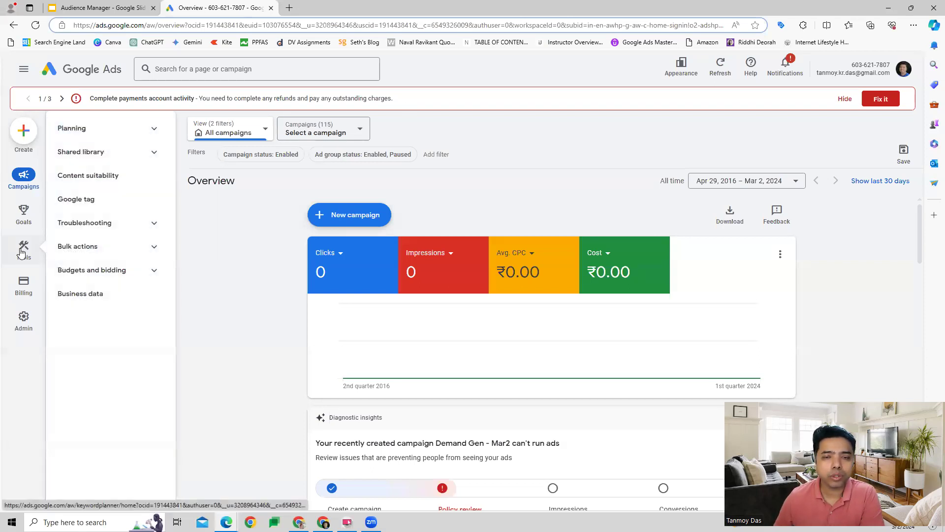
click(111, 154)
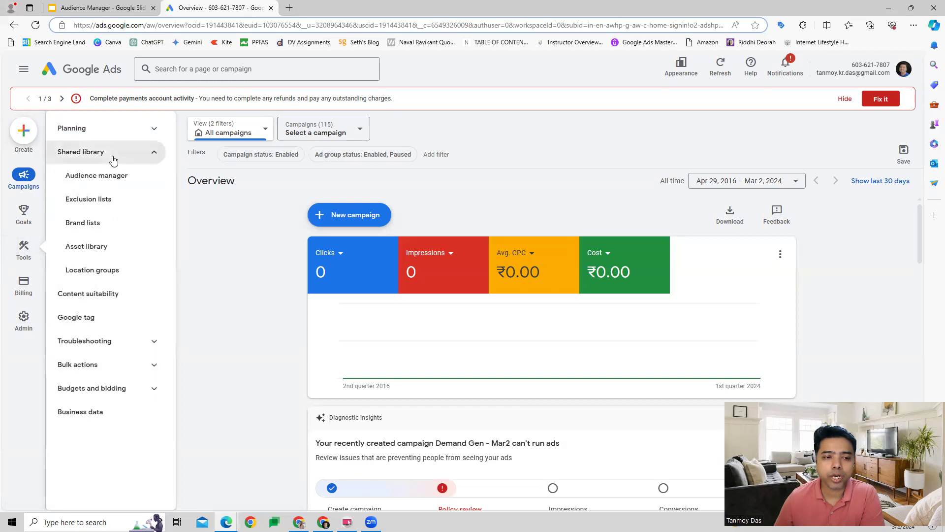
click(98, 177)
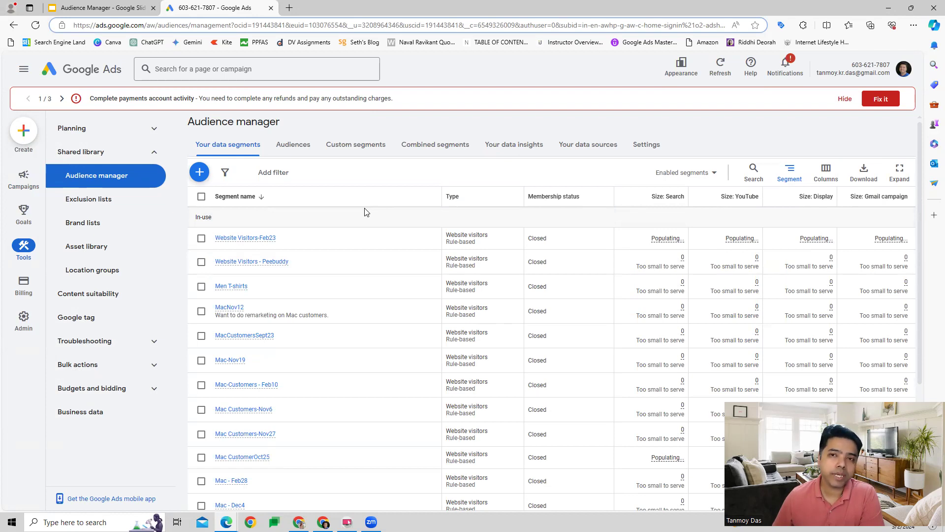
- Glance at the + create options, then move through the Audiences tab to the Custom segments list
click(200, 172)
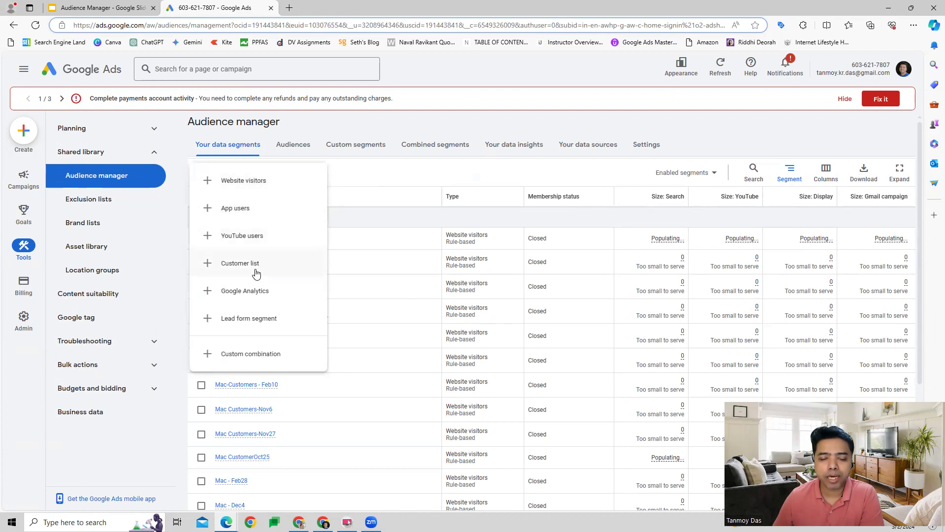
click(358, 177)
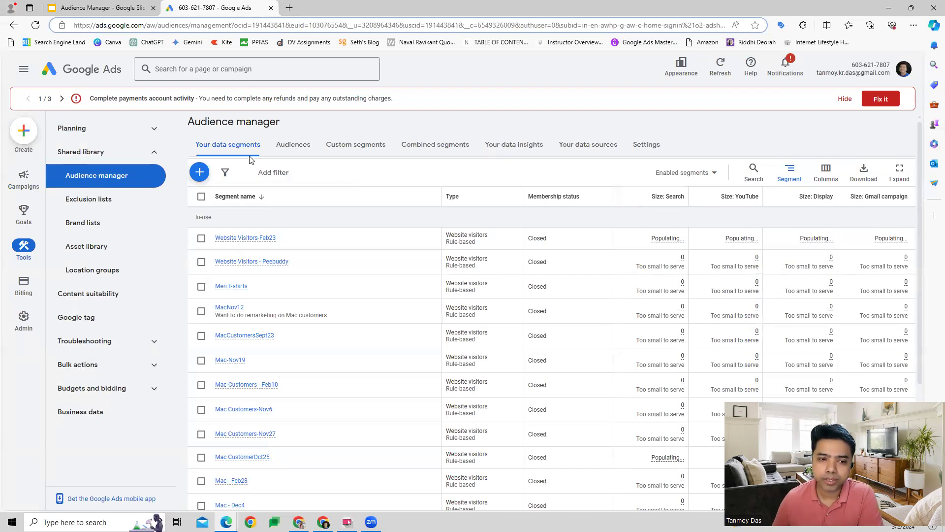
click(305, 146)
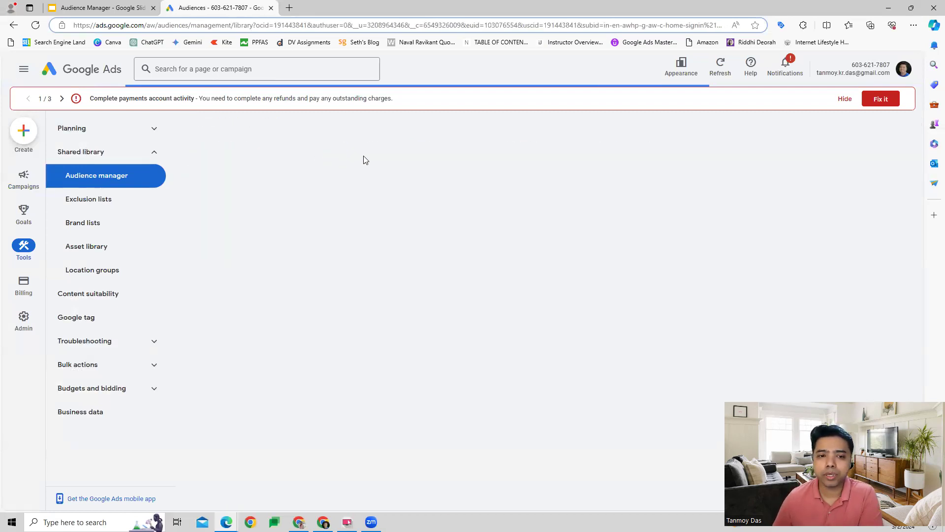
click(379, 148)
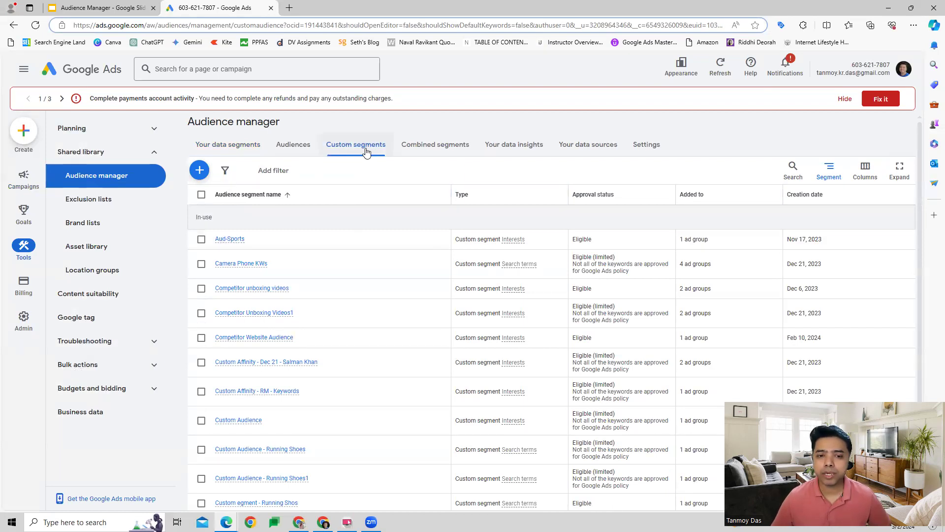
click(199, 170)
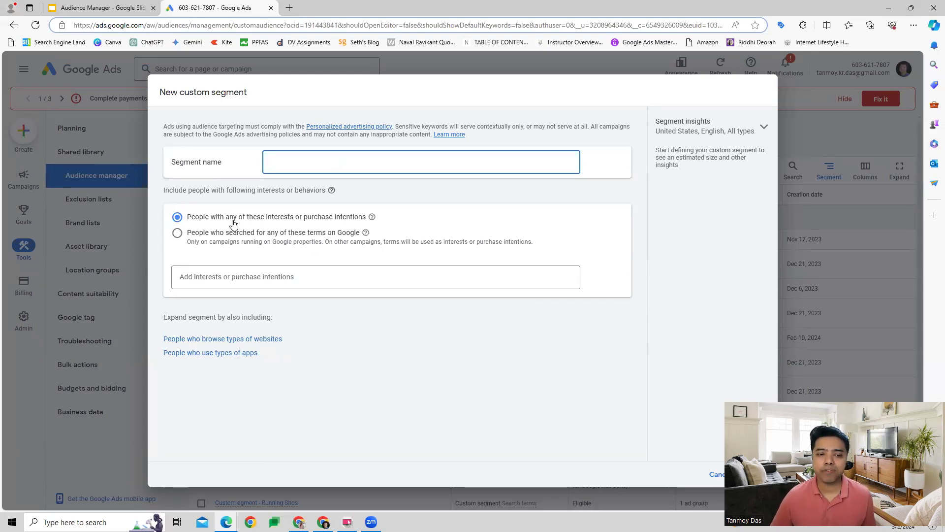
click(196, 238)
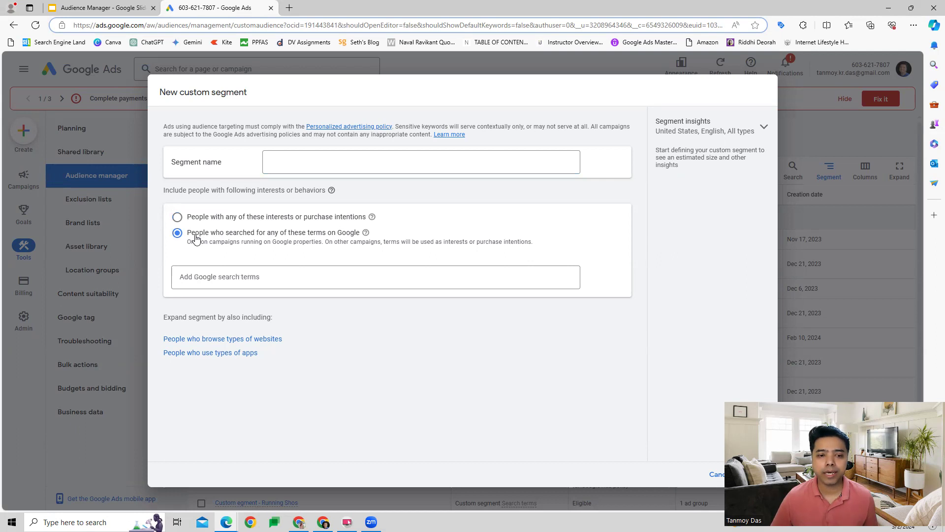
click(214, 217)
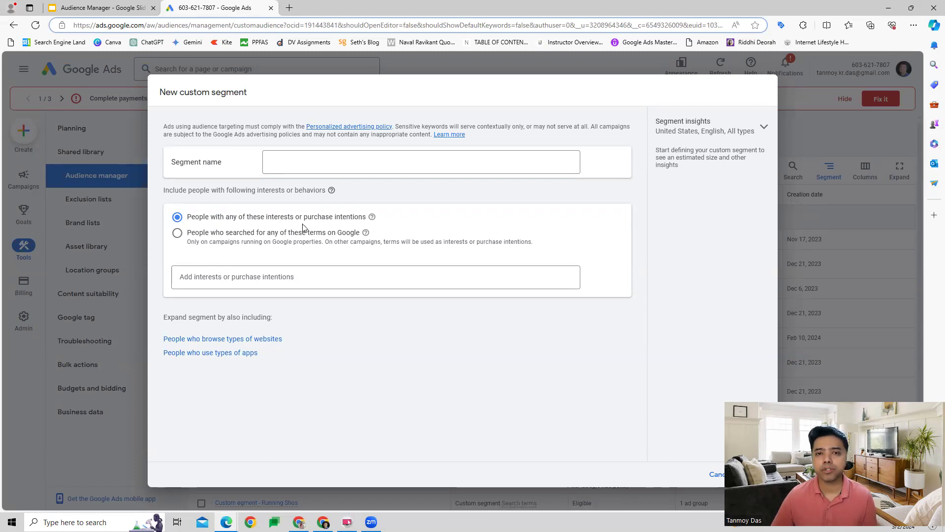
click(218, 243)
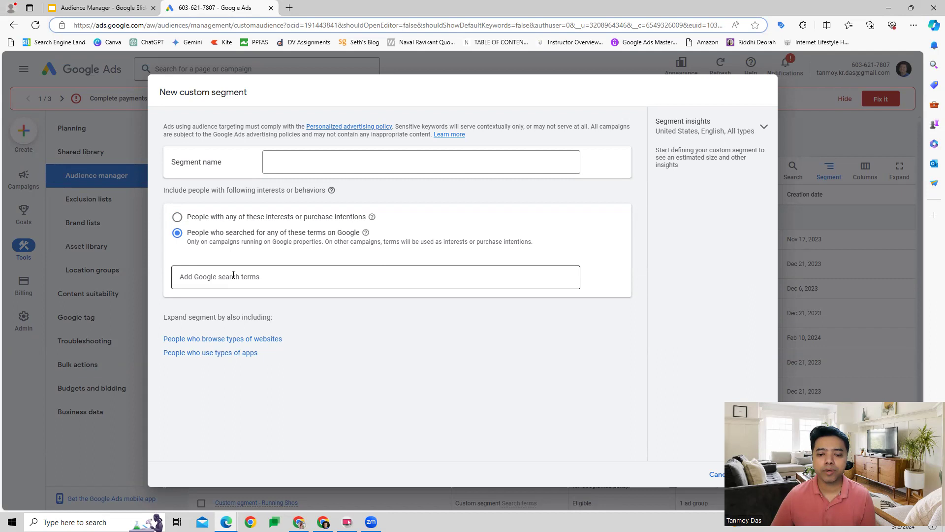
click(714, 474)
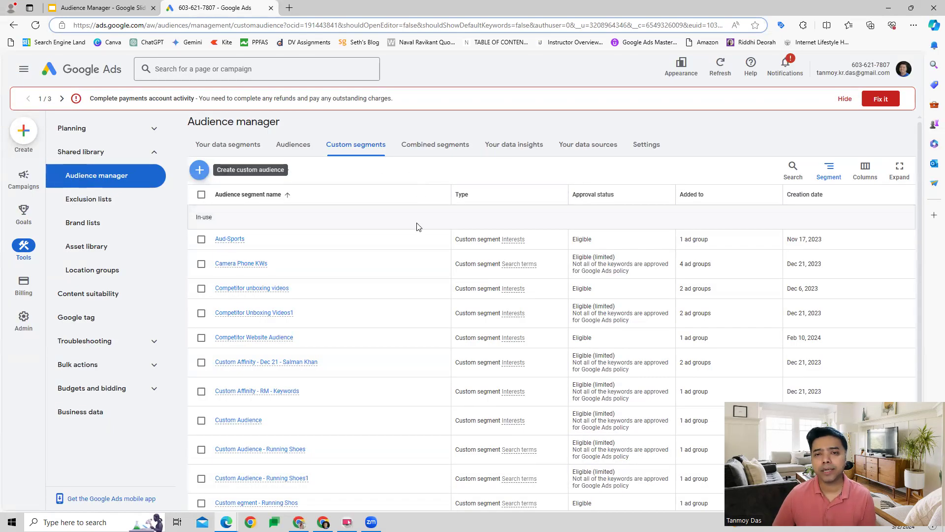
click(430, 151)
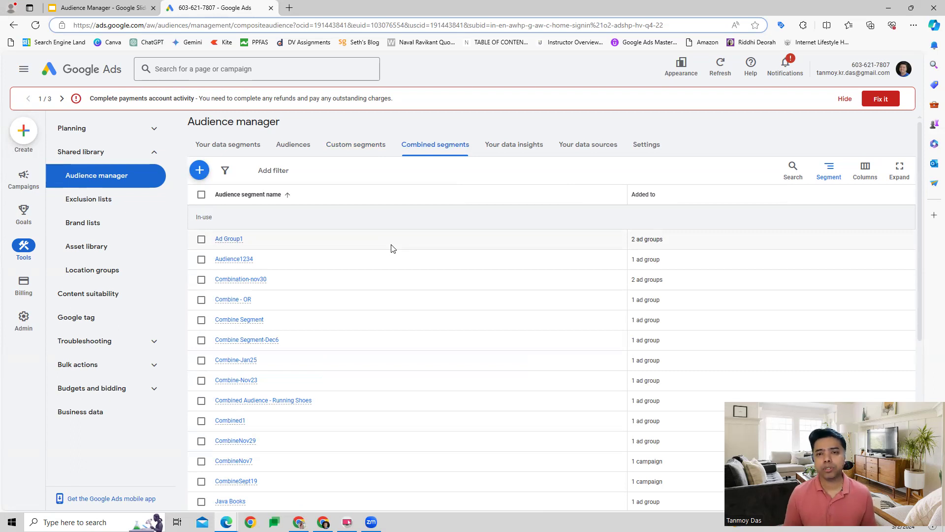
- Draft a new combined segment: Beauty & Wellness narrowed by Business Services, then close the dialog
click(199, 170)
click(263, 191)
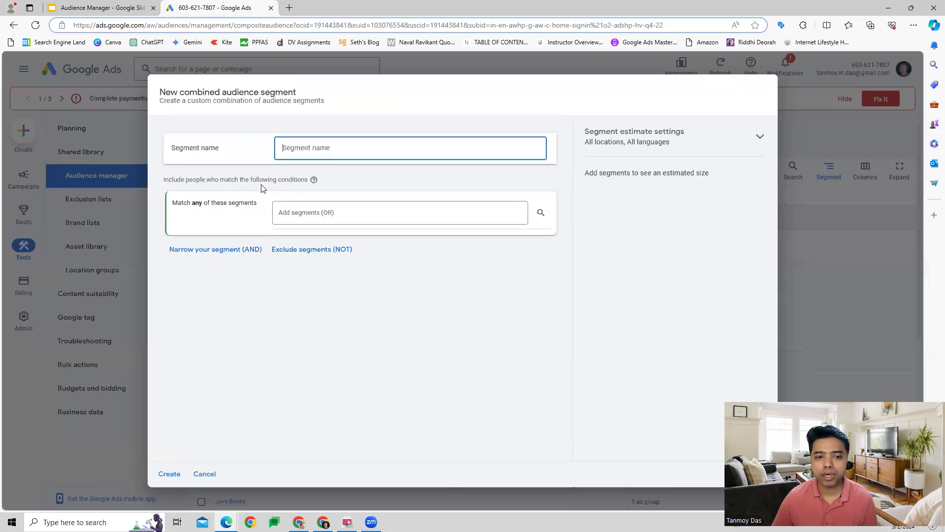
click(338, 214)
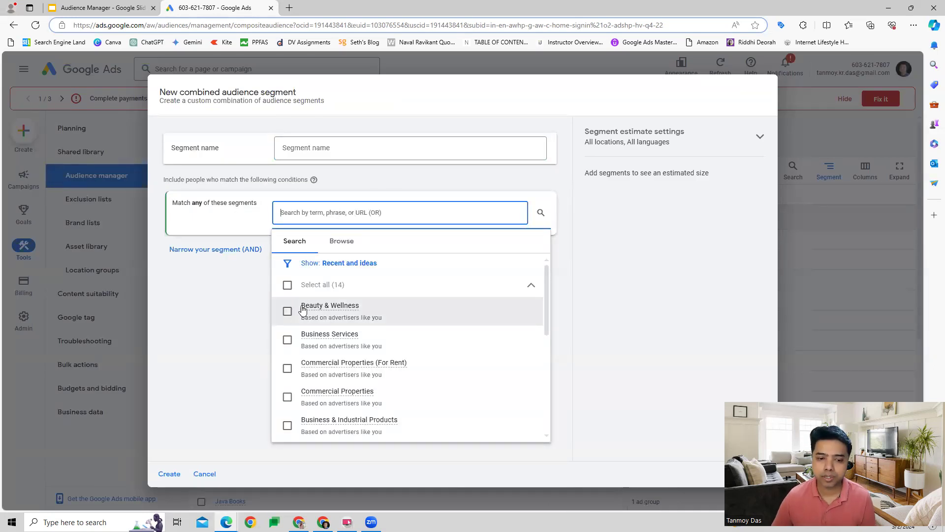
click(287, 311)
click(212, 347)
click(229, 315)
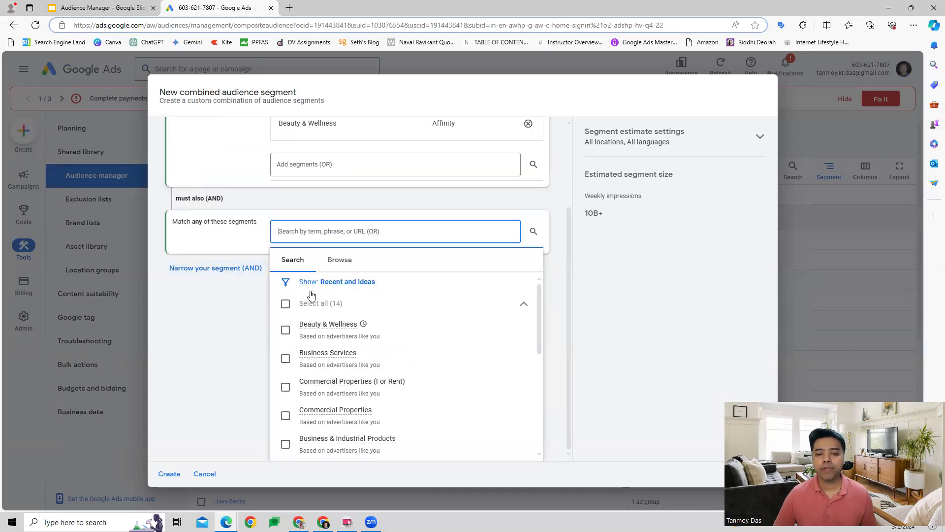
click(284, 359)
click(212, 391)
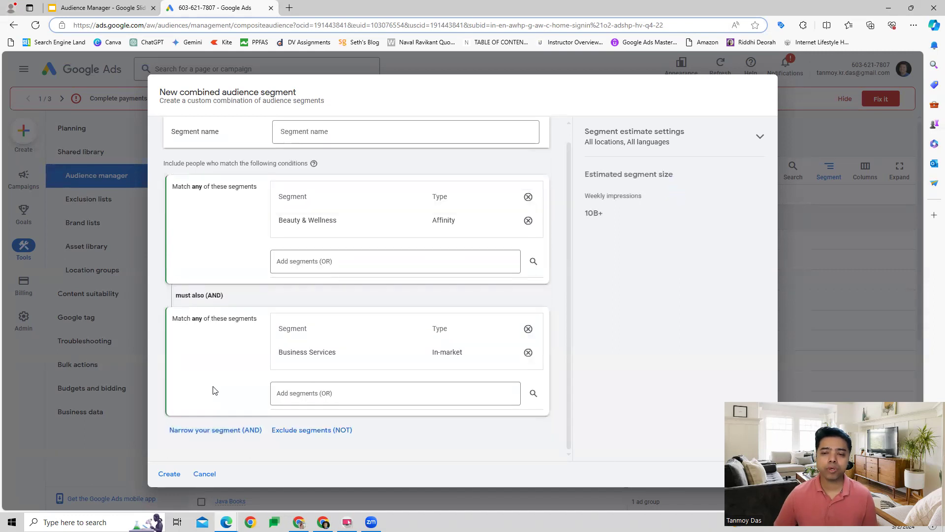
click(182, 473)
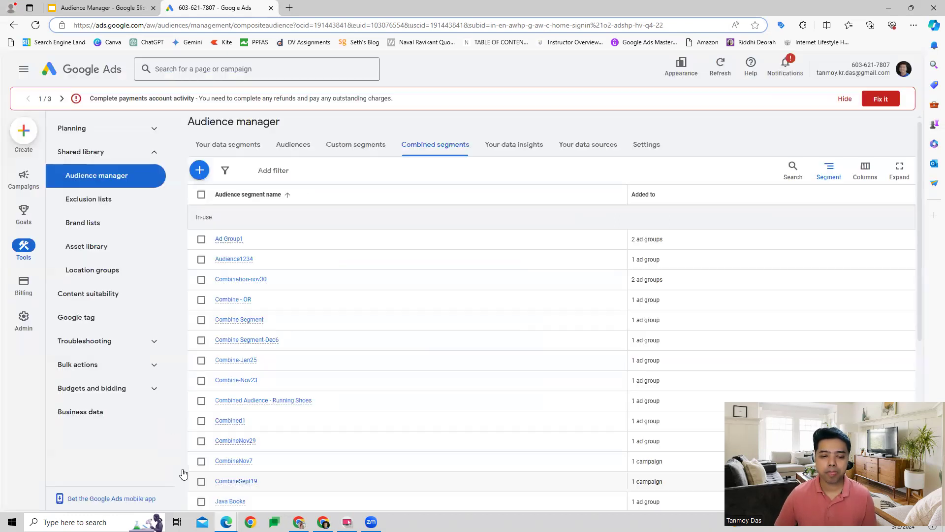
- Look through Your data insights and the data lists, ending on the Your data sources tab
click(524, 156)
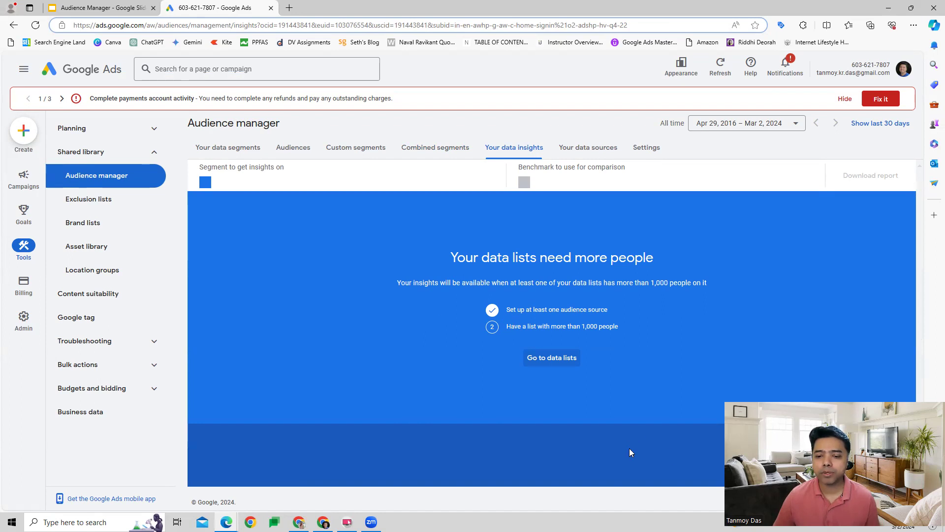
click(562, 362)
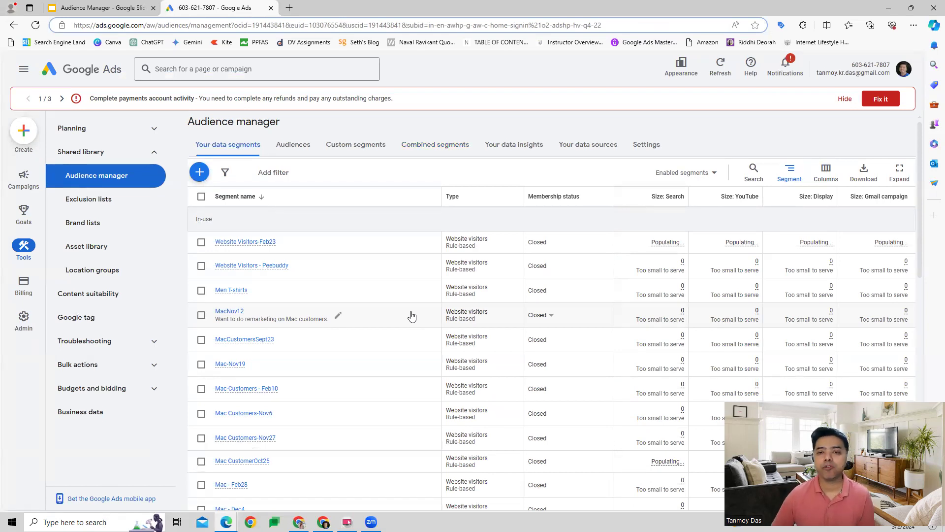
click(591, 154)
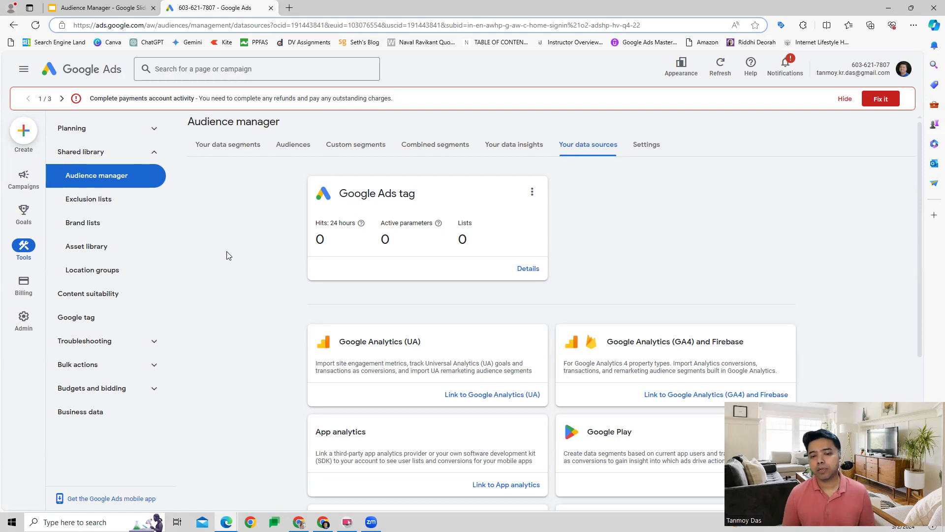
- Open the Google Ads tag details and pick the Install the tag yourself setup option
click(525, 270)
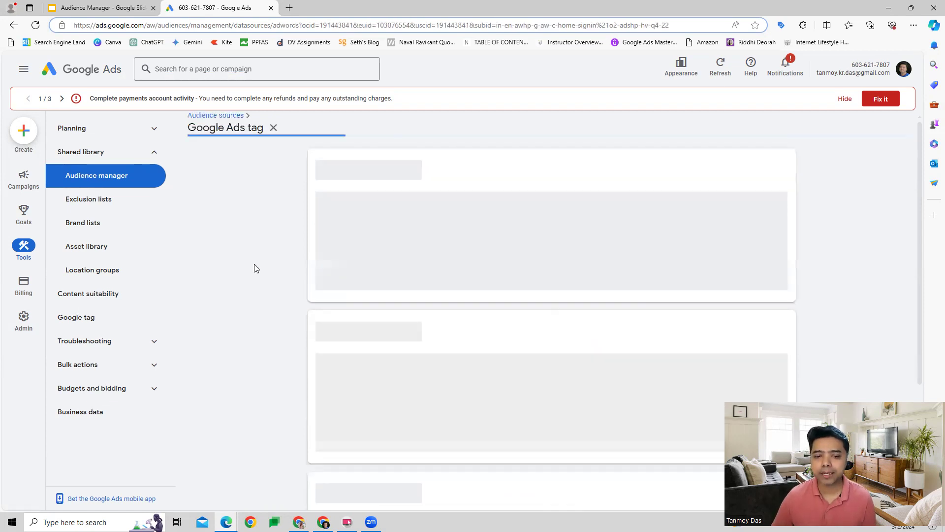
scroll(255, 268, down, 5)
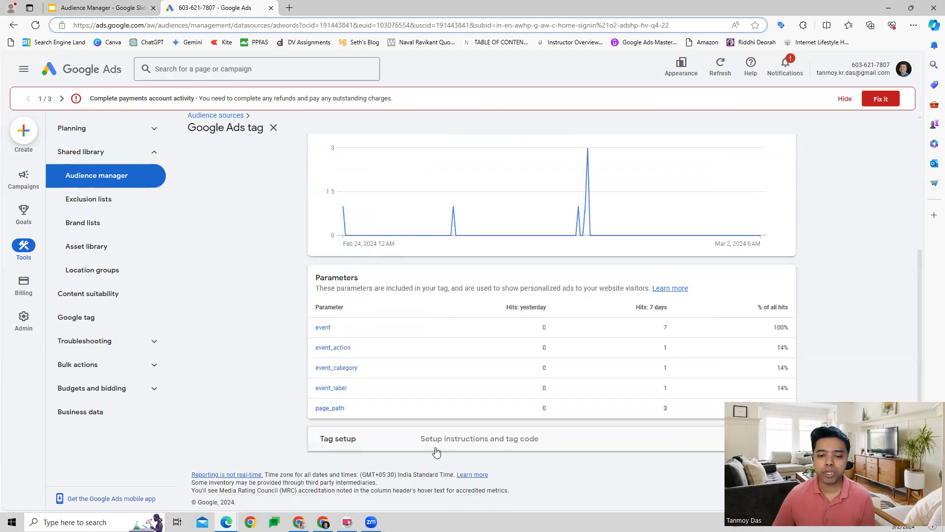
click(442, 446)
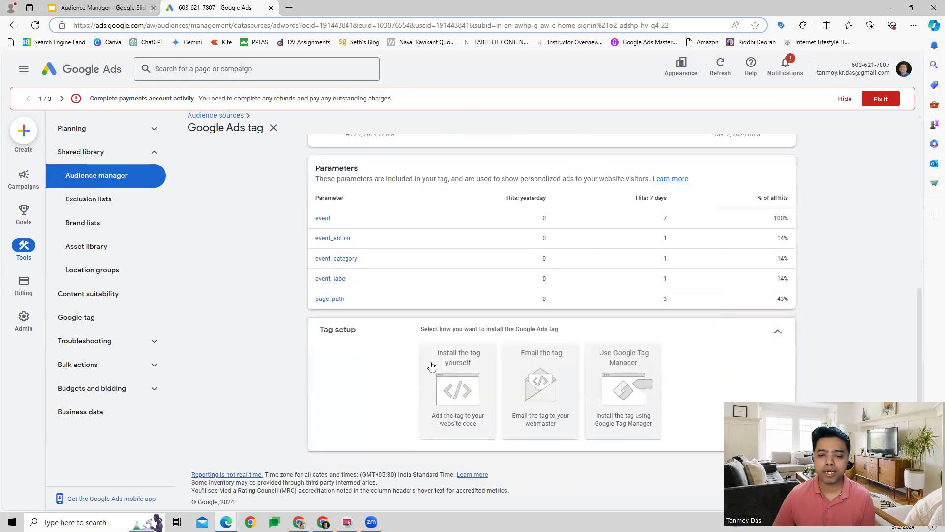
click(428, 365)
scroll(355, 354, down, 4)
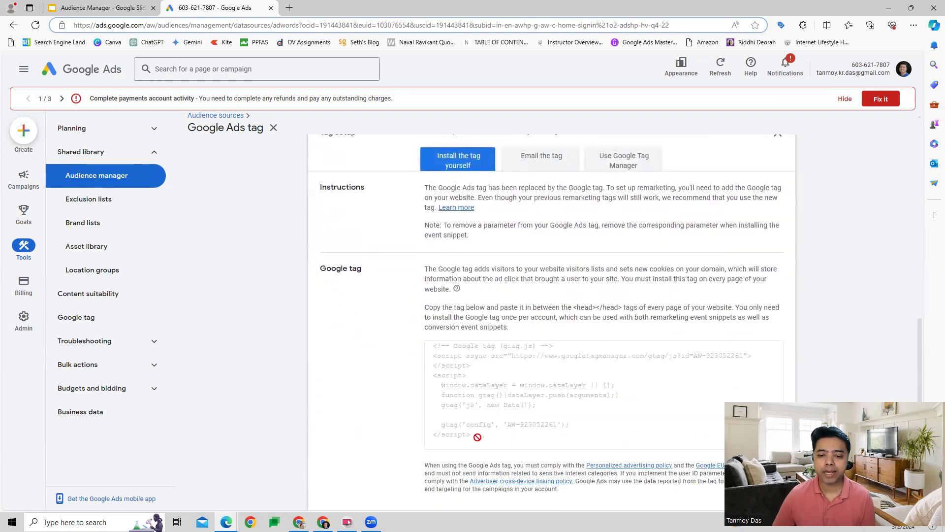
drag(478, 437, 424, 357)
click(377, 359)
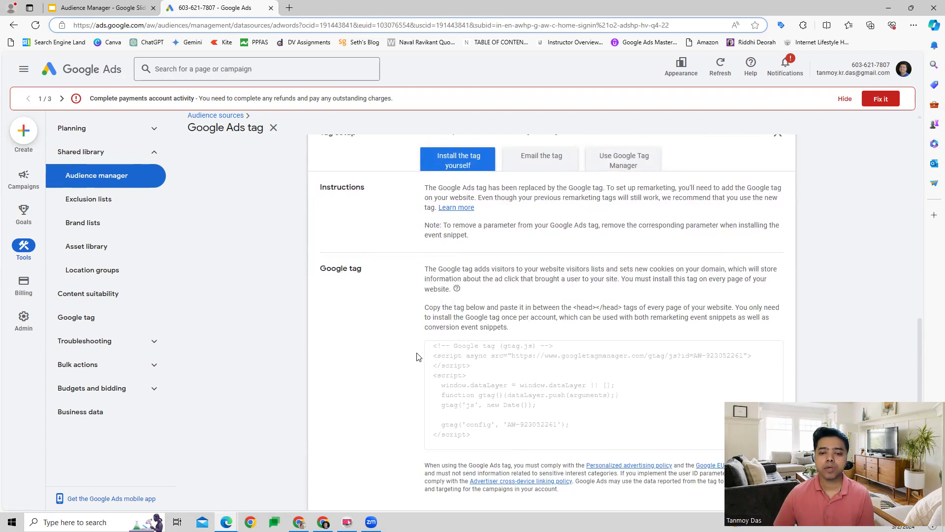
- Select the full Google tag code, then close the tag details and go to Settings
triple_click(442, 356)
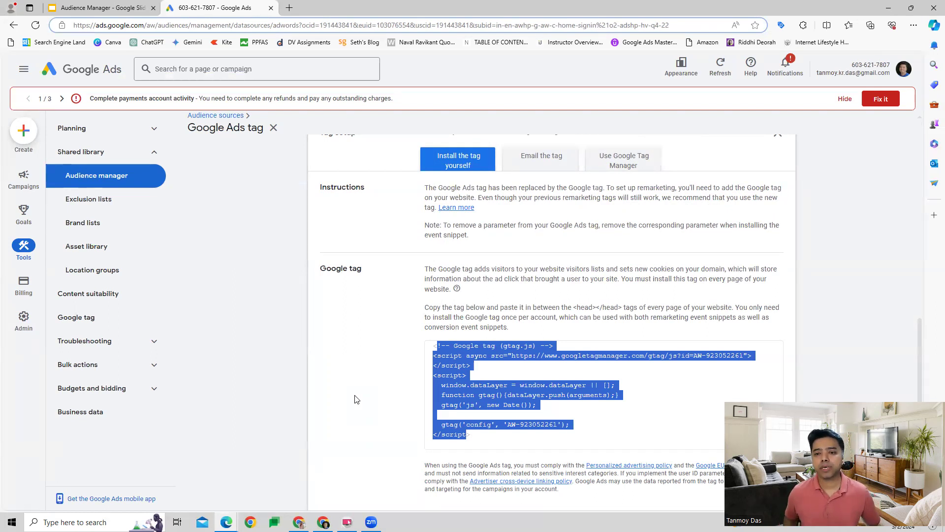
scroll(357, 399, up, 3)
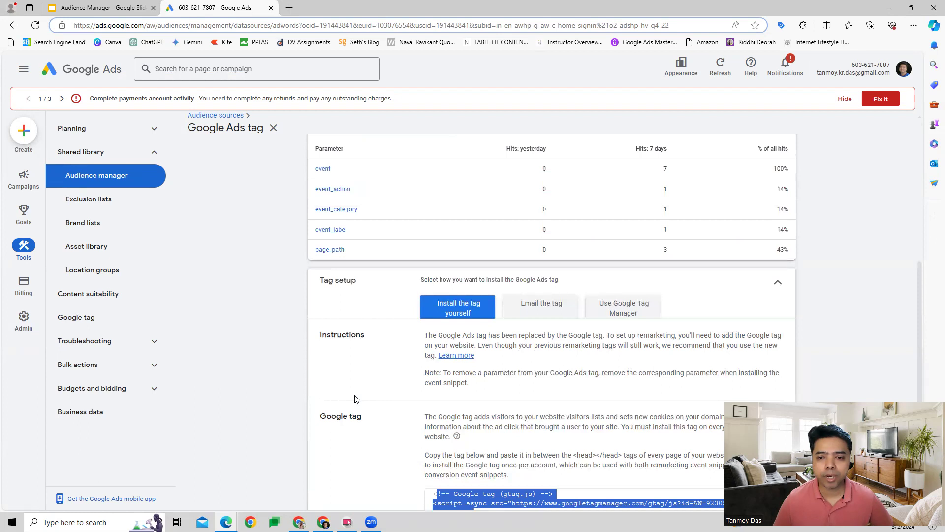
scroll(357, 399, down, 3)
key(Escape)
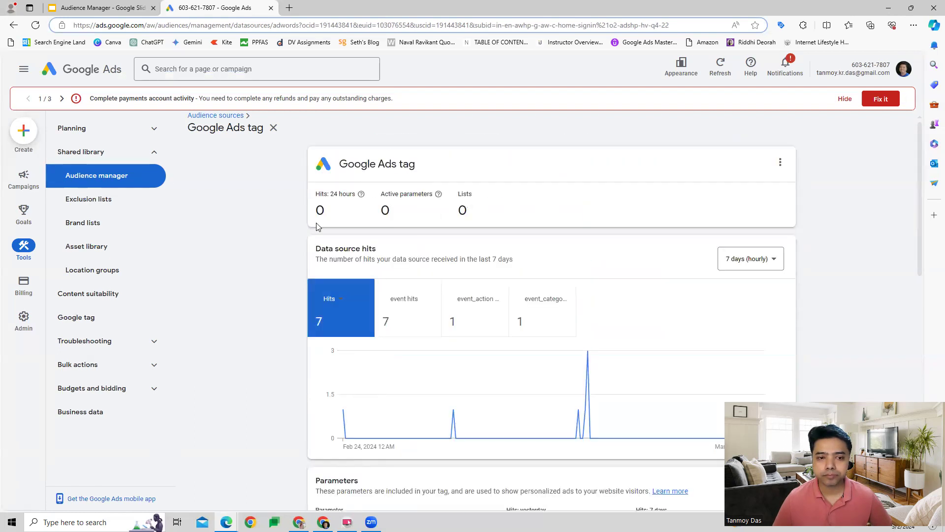
click(274, 130)
click(646, 146)
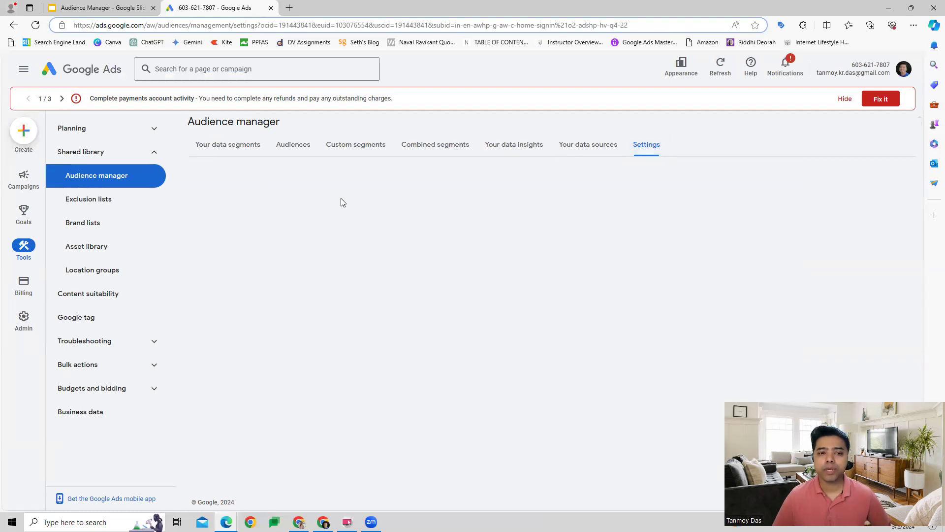
- Return from the empty Settings page to the Your data segments list
click(221, 146)
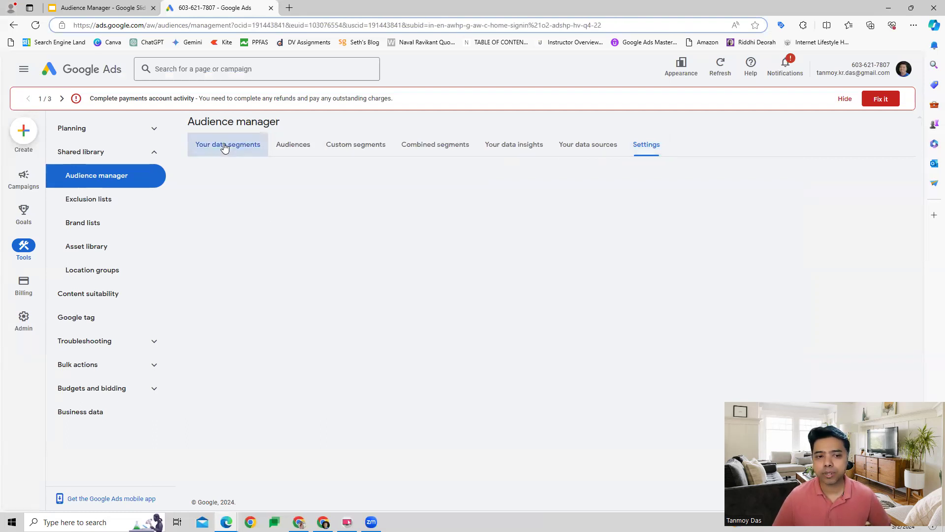